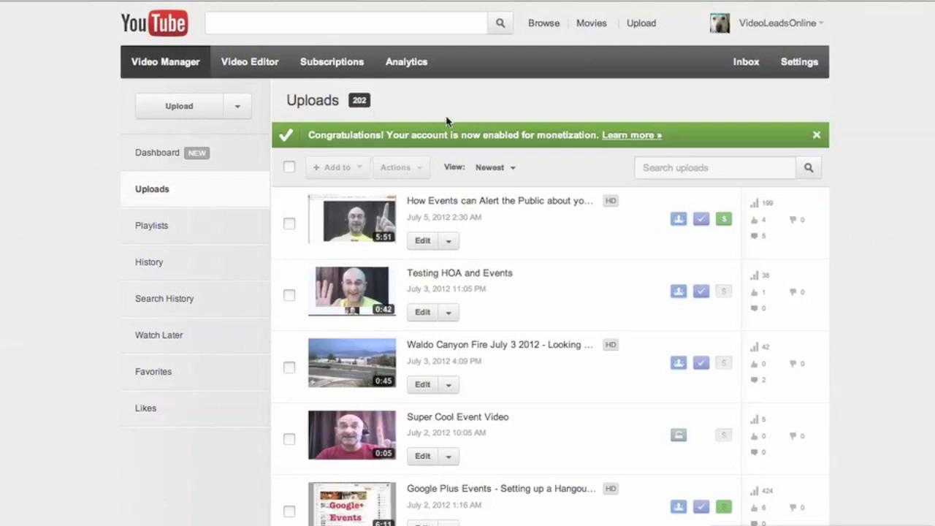
click(513, 170)
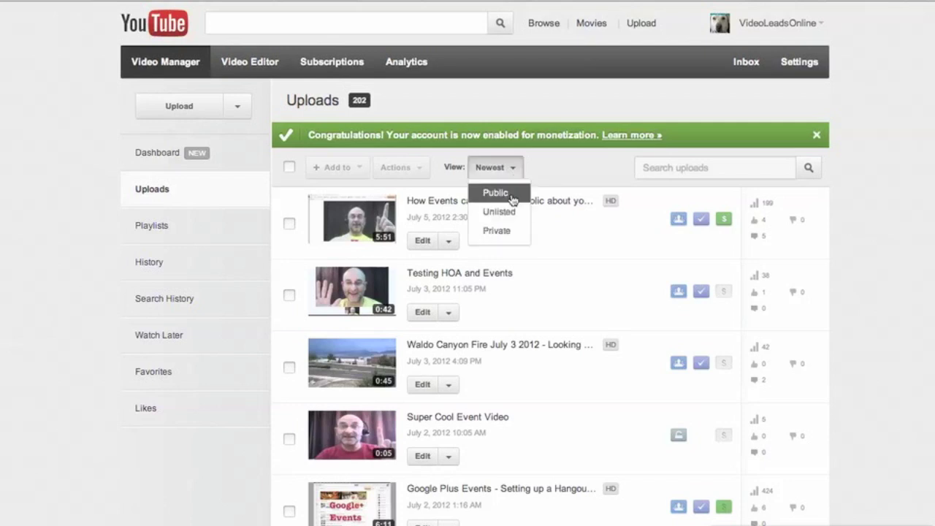
click(564, 171)
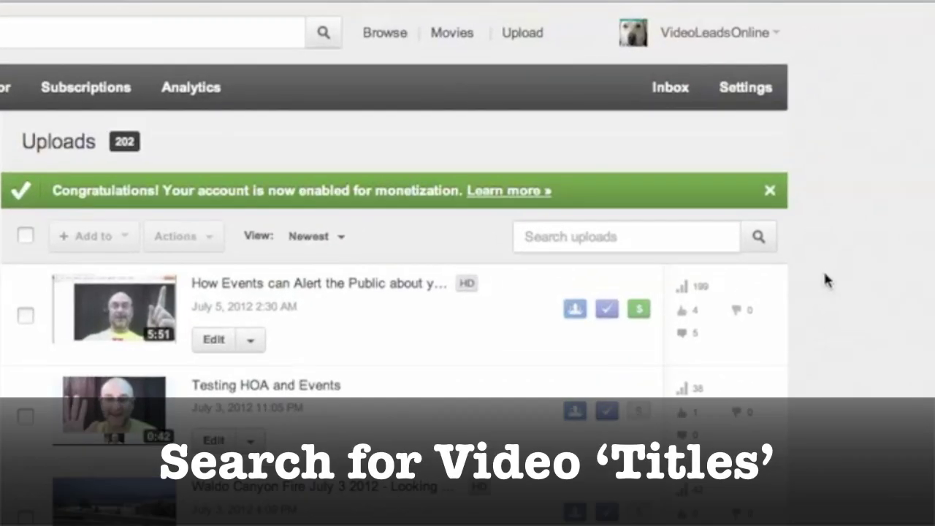
Search the uploads with the query "title:hangout" and look through the matching videos
text(t)
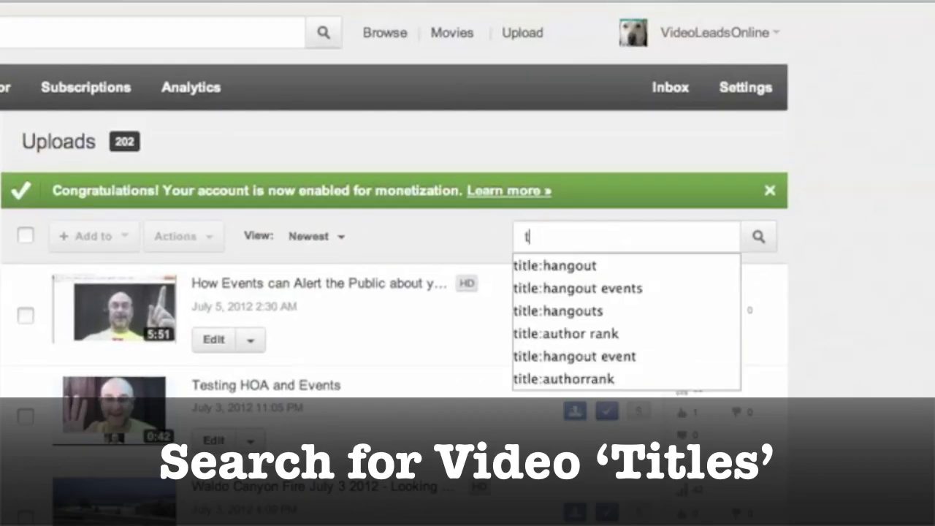
text(itle:)
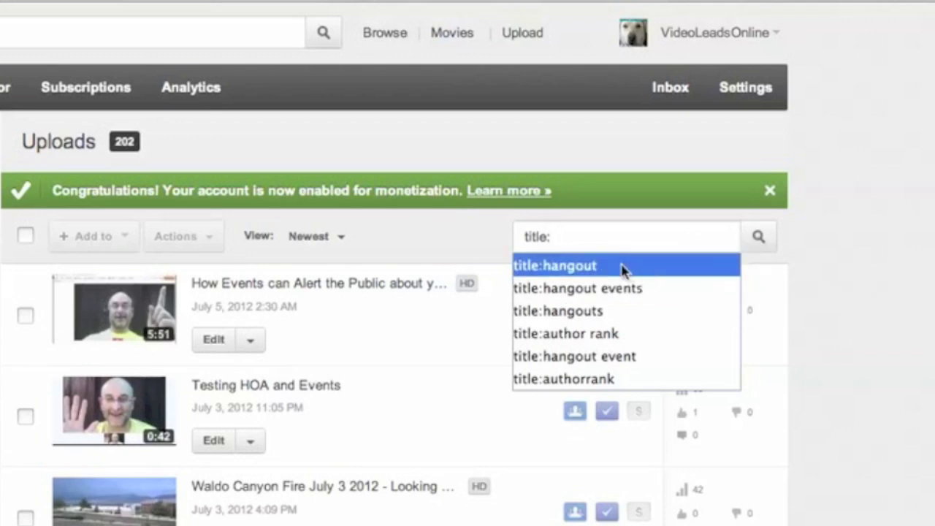
click(622, 267)
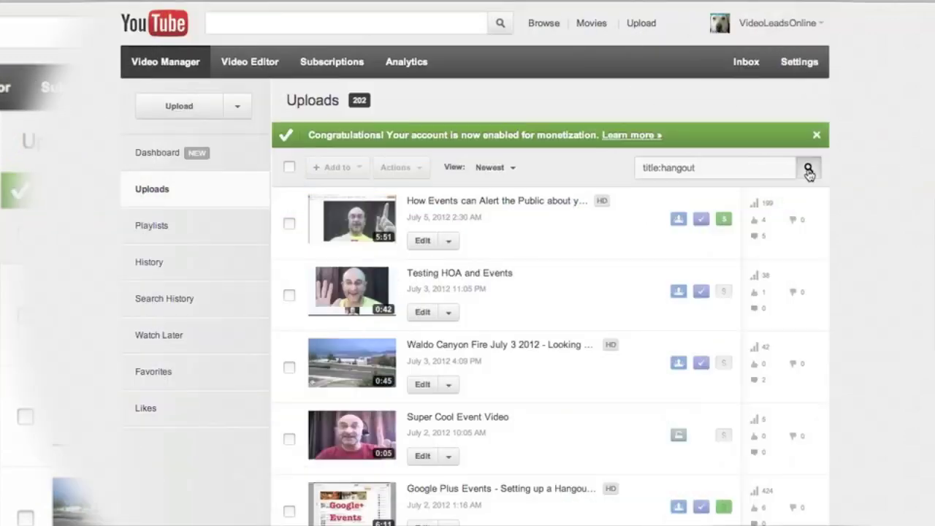
click(809, 170)
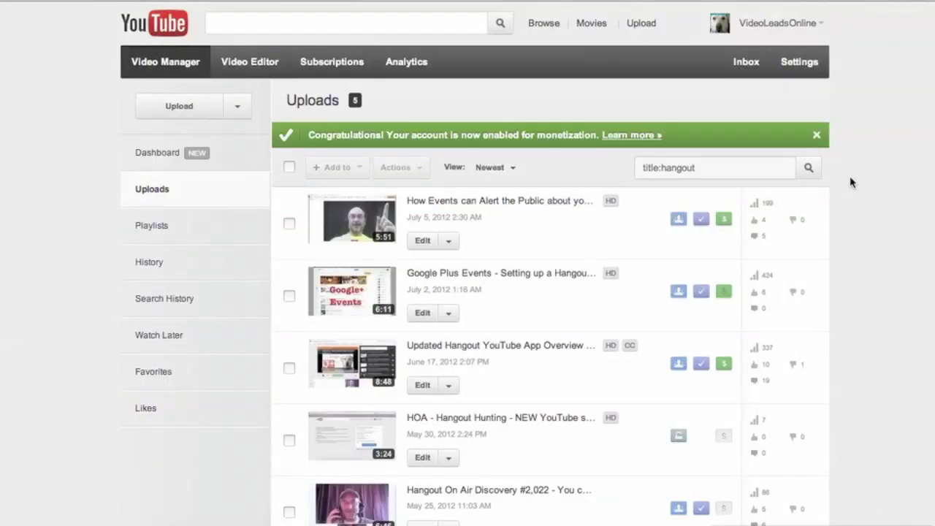
scroll(851, 183, down, 2)
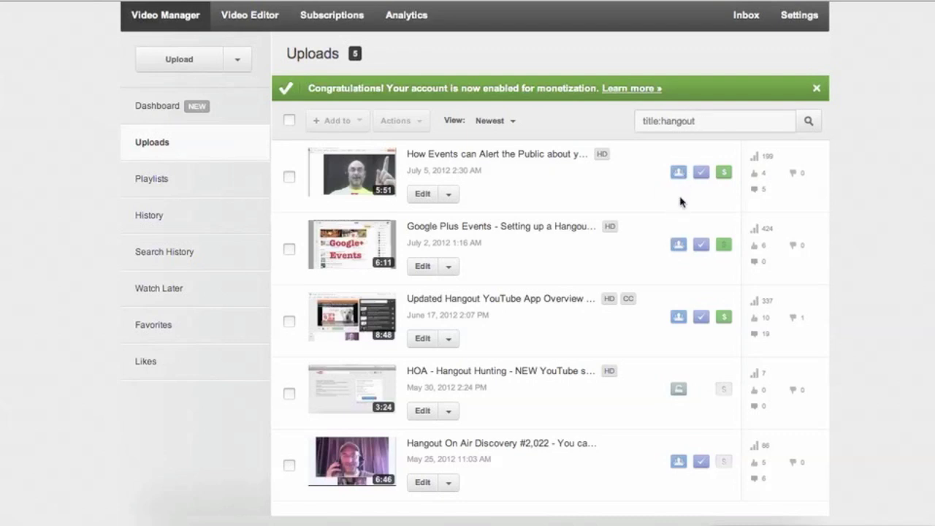
Search the uploads for the plural form in video titles with the query "title:hangouts"
mouse_move(685, 400)
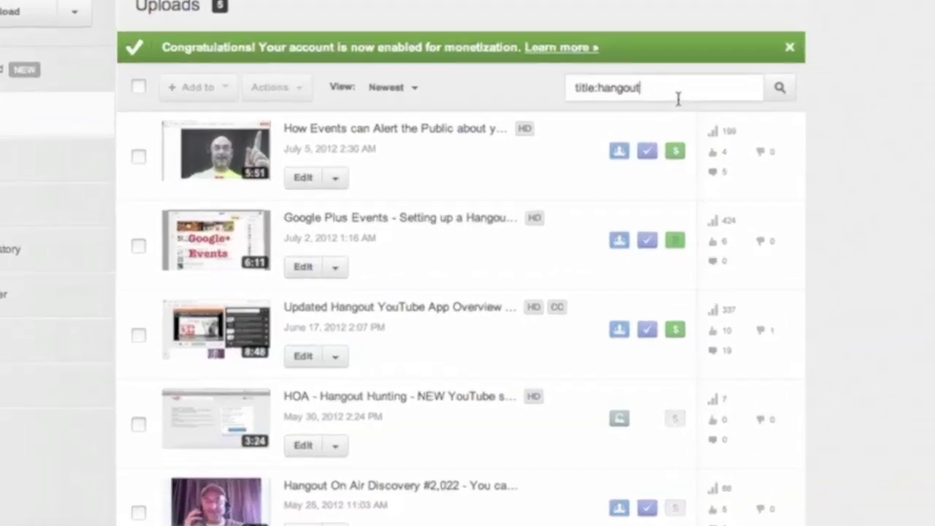
text(s)
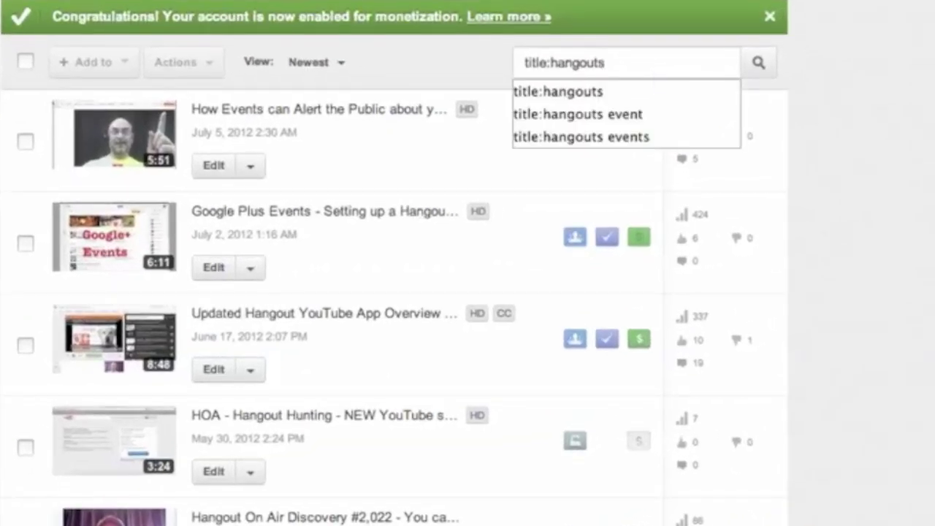
click(759, 65)
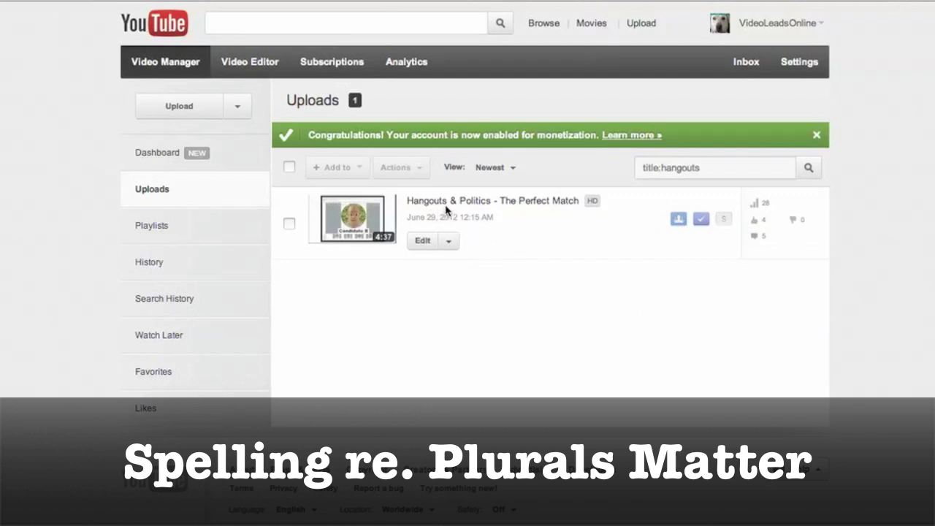
Change the uploads search back to the singular "title:hangout" and review the listed videos
click(704, 170)
key(BackSpace)
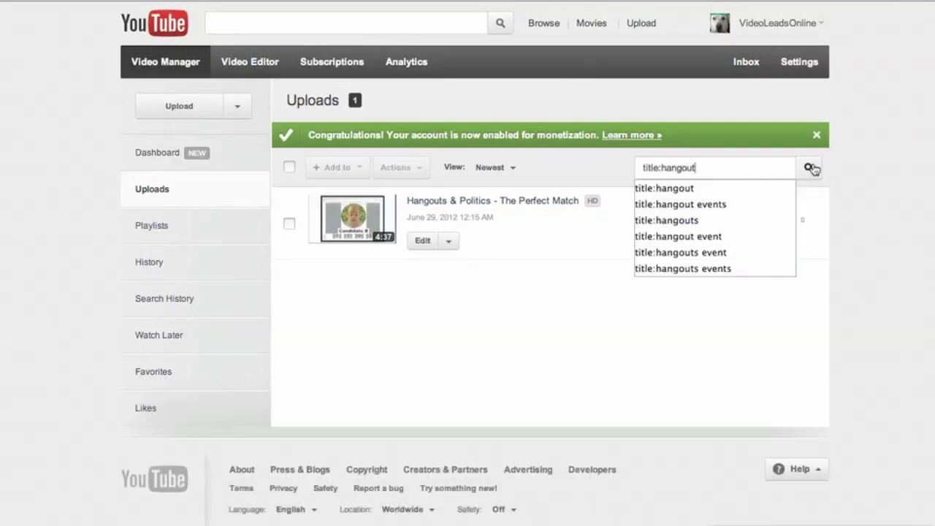
click(809, 168)
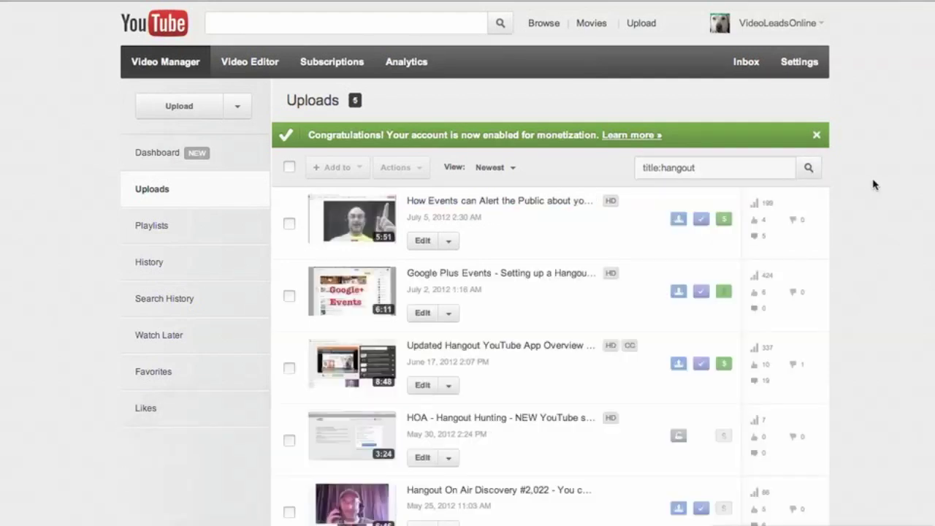
scroll(874, 184, down, 2)
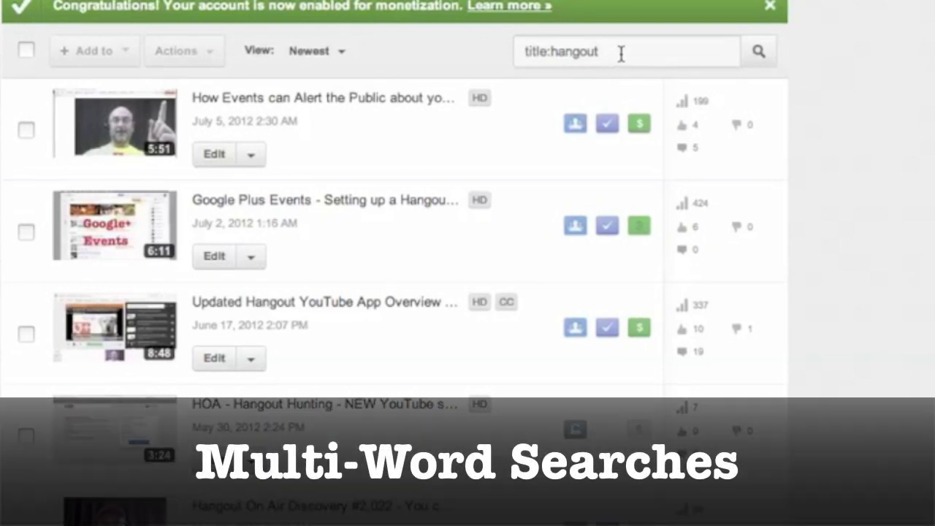
Extend the uploads search to two title words with the query "title:hangout events"
click(621, 52)
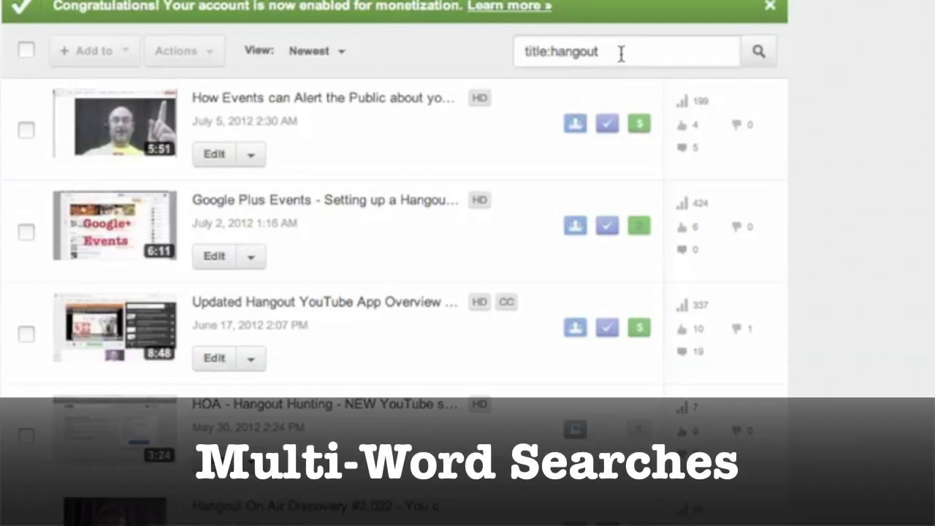
text(e)
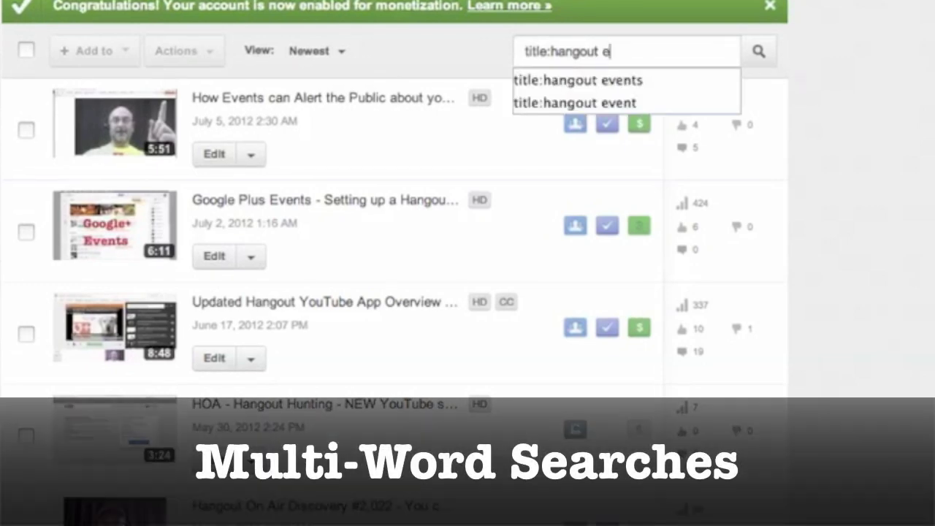
text(vent)
click(627, 79)
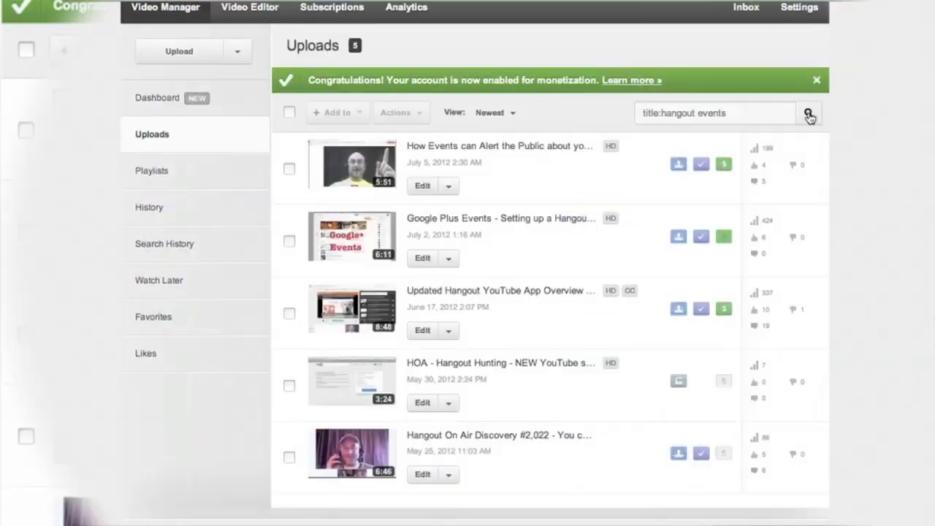
click(809, 116)
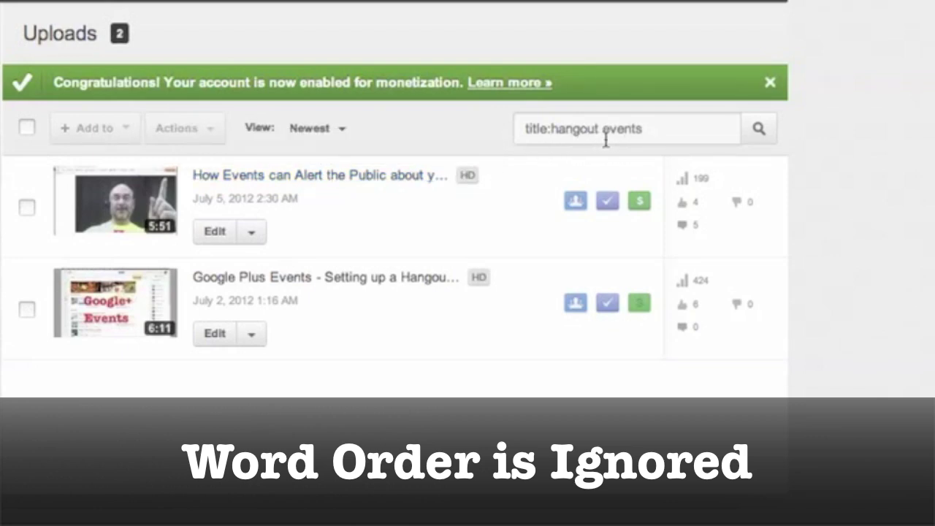
Search the uploads with the second title word in singular, using "title:hangout event"
click(647, 129)
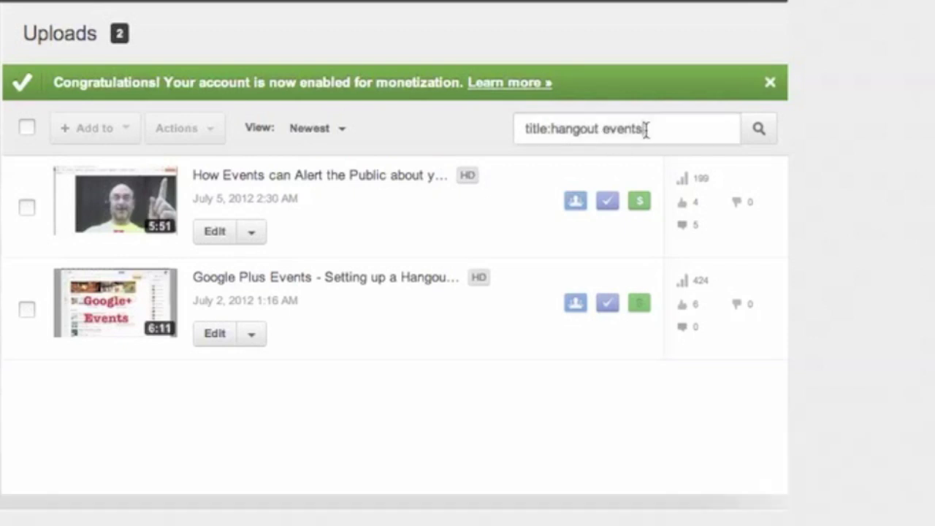
key(BackSpace)
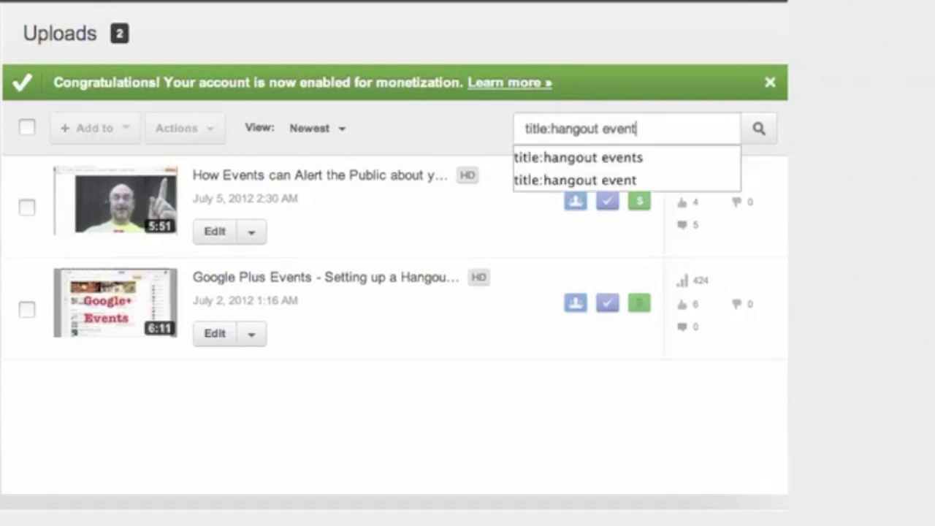
click(759, 129)
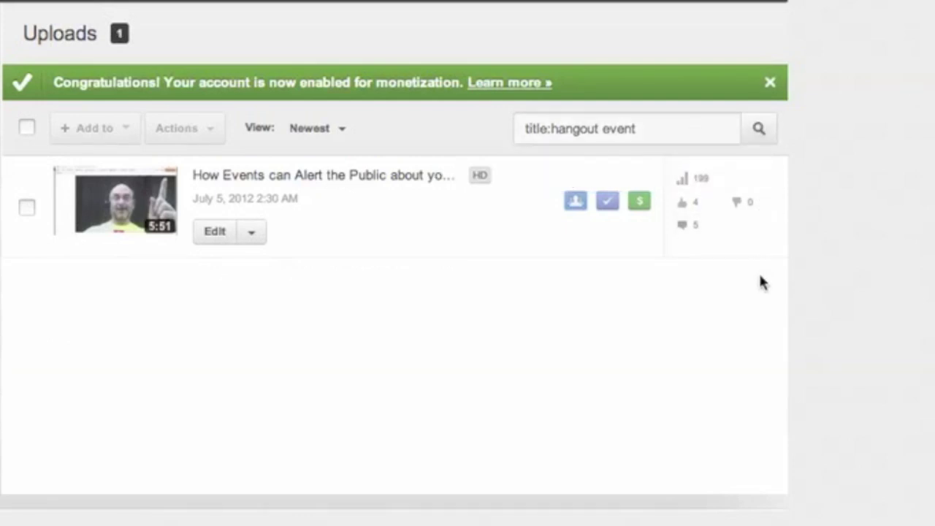
Search the uploads with the first title word in plural, using "title:hangouts event"
click(600, 128)
text(s)
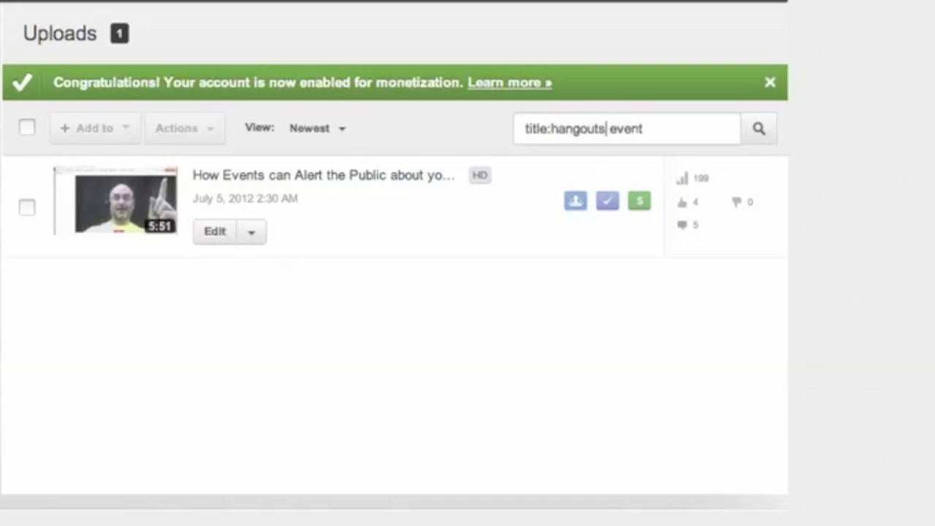
click(761, 137)
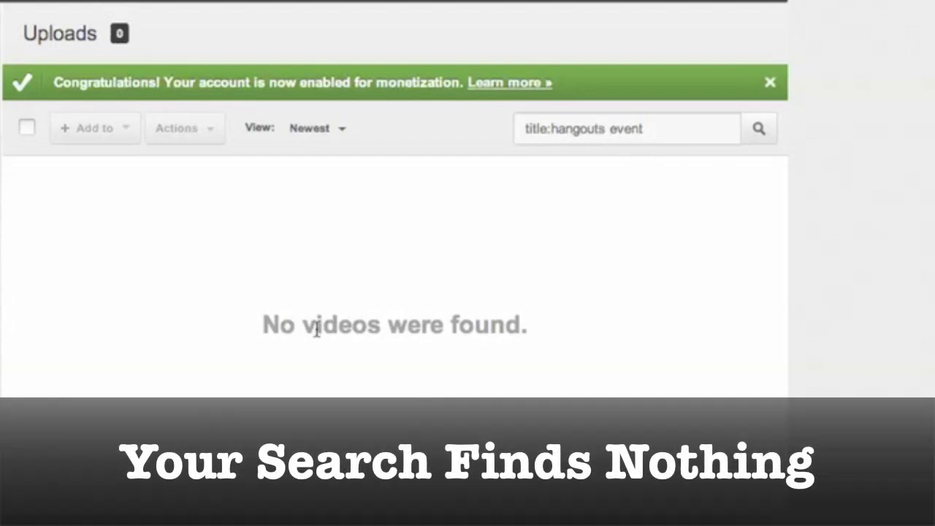
Change the first title word back to singular and search the uploads for "title:hangout events"
click(605, 132)
key(BackSpace)
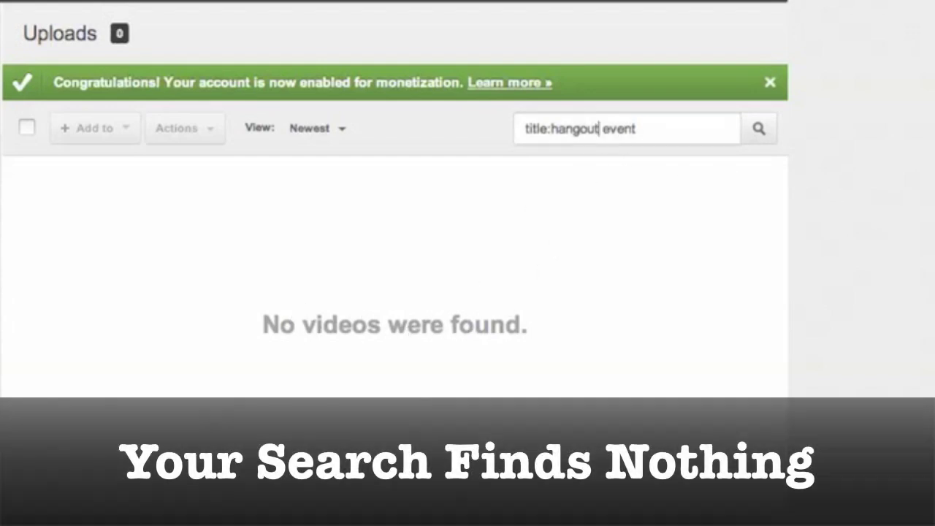
click(683, 133)
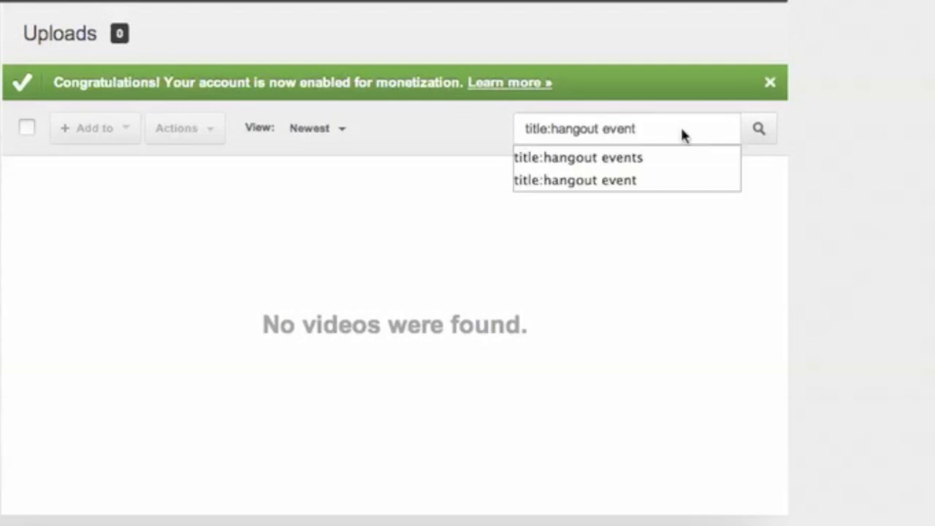
click(634, 158)
click(759, 130)
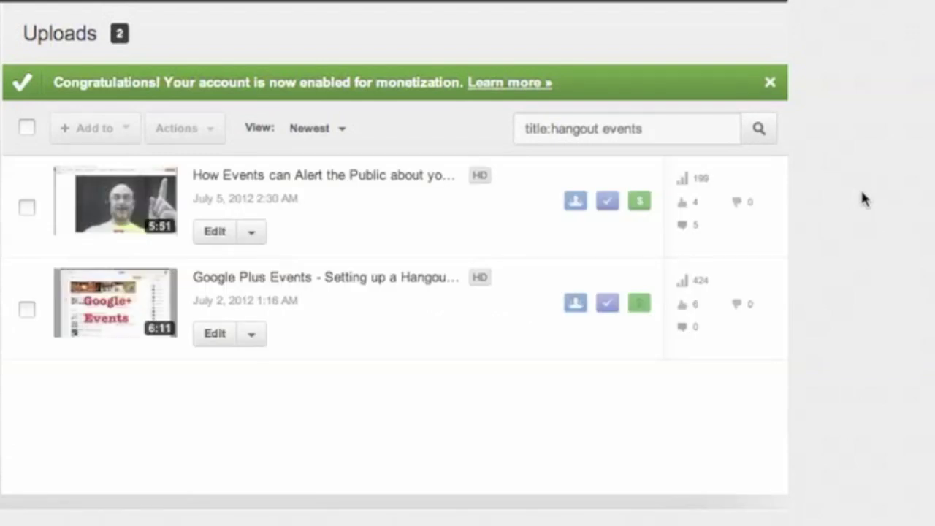
Replace the title query with "description:event" to search the video descriptions of the uploads
drag(661, 135, 484, 121)
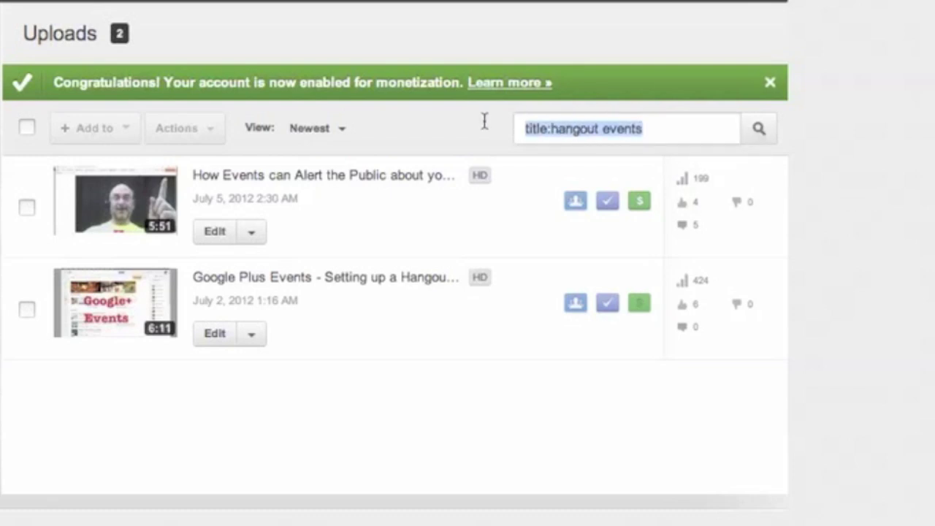
text(de)
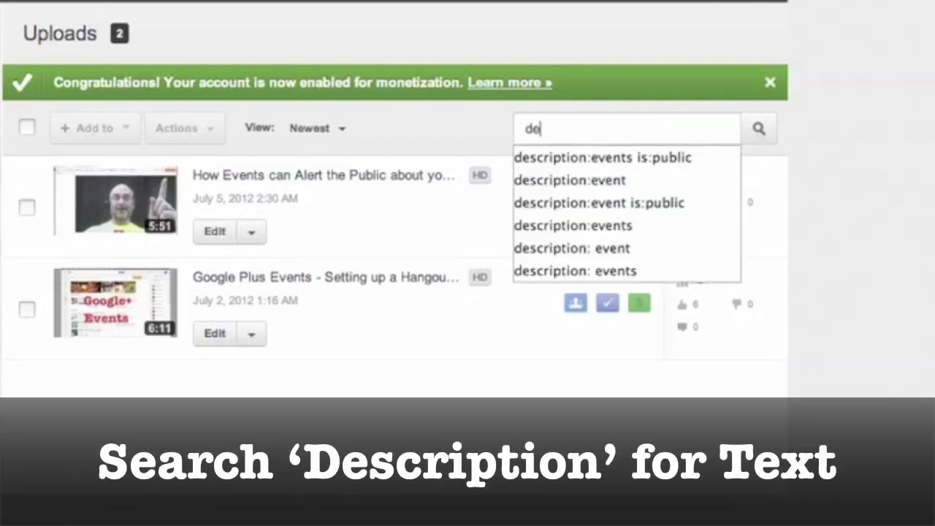
text(scription)
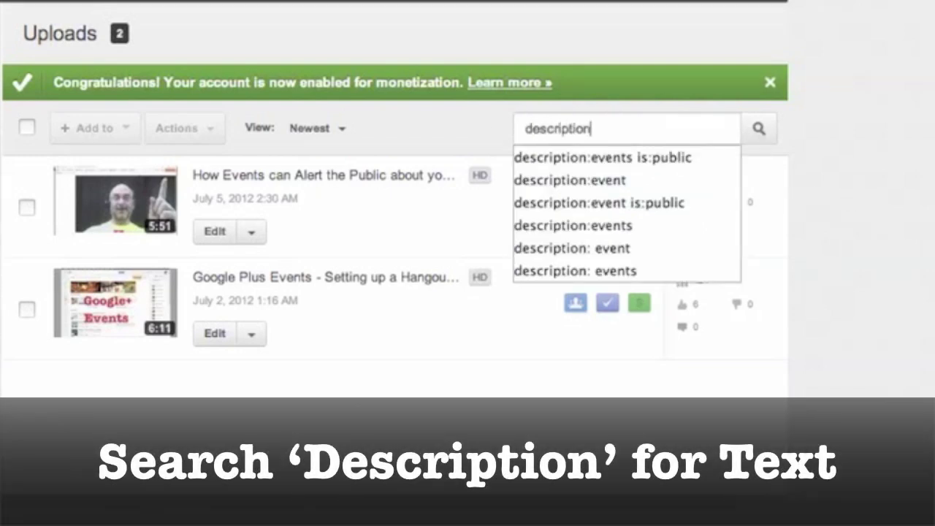
text(:)
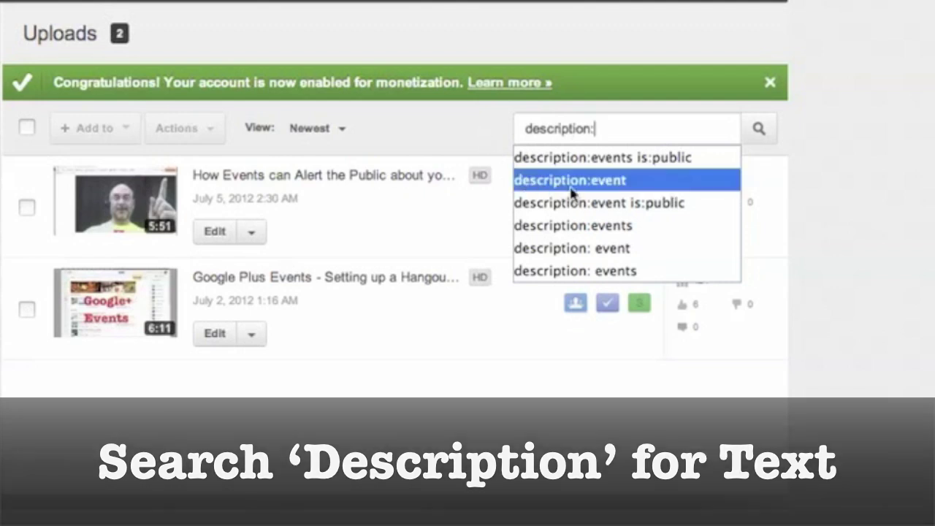
click(577, 188)
click(760, 137)
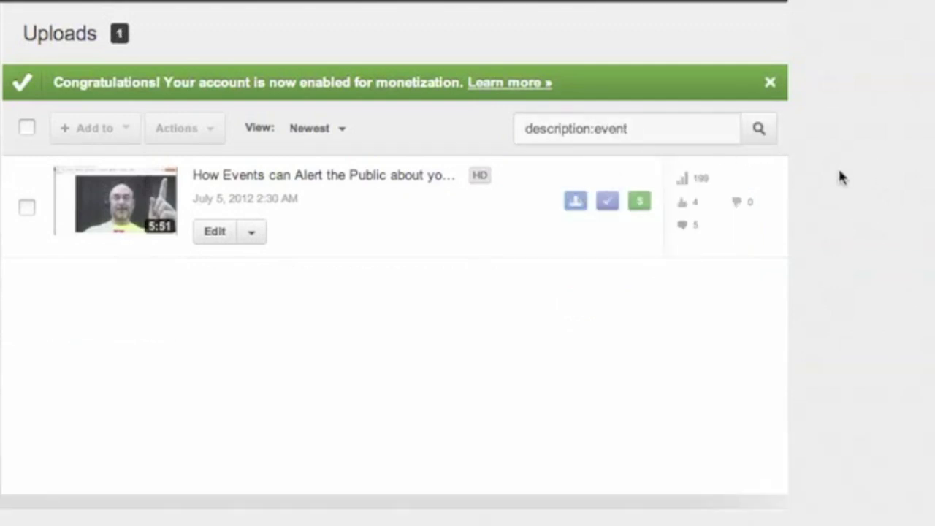
Search the upload descriptions for the plural with "description:events" and look through the matching videos
click(633, 129)
text(s)
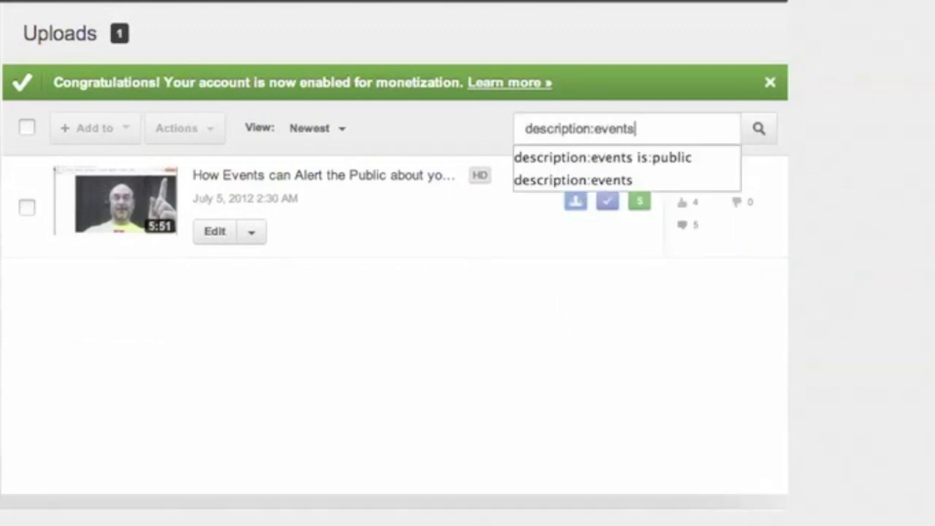
click(757, 131)
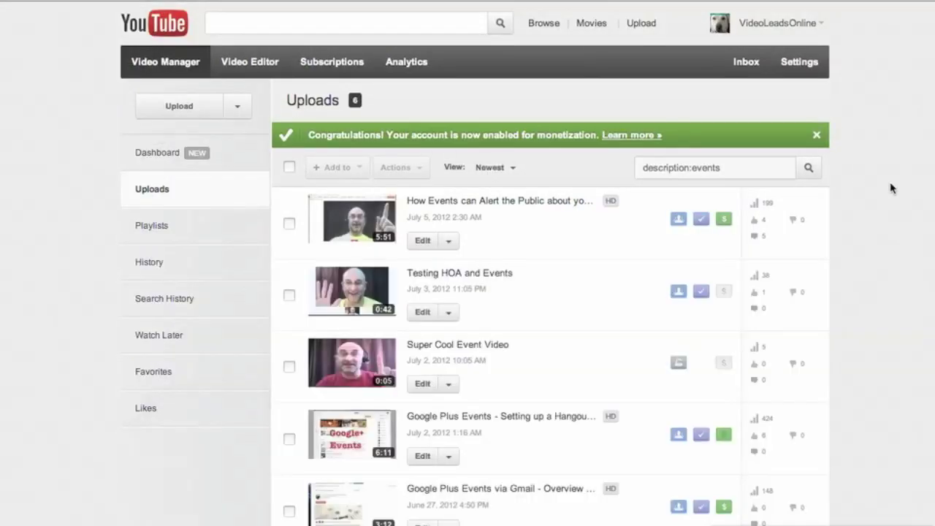
scroll(891, 188, down, 3)
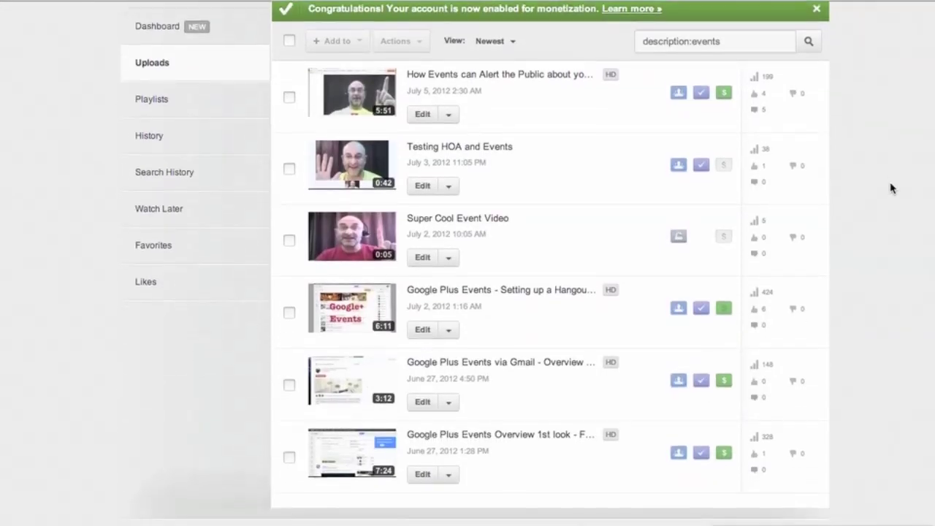
scroll(892, 189, up, 3)
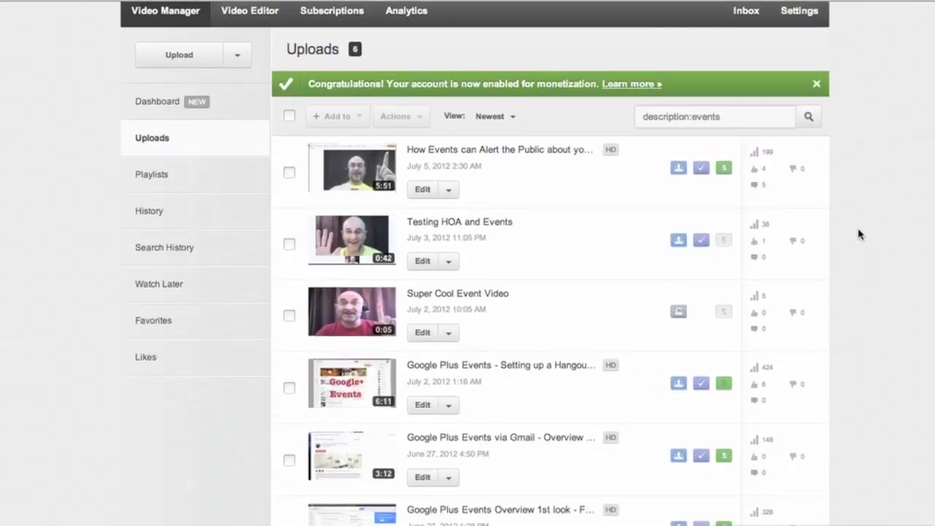
scroll(860, 234, down, 2)
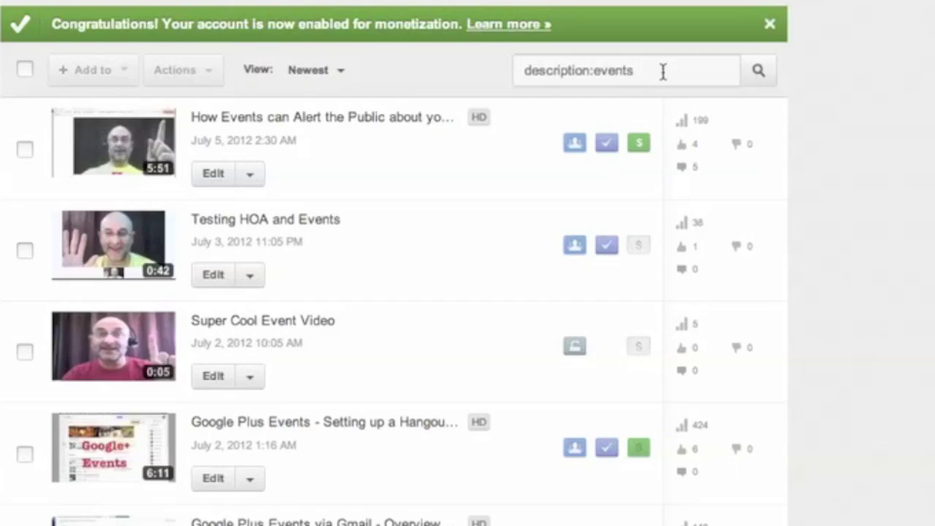
Restrict the description search to public videos with the query "description:events is:public" and review the results
click(663, 71)
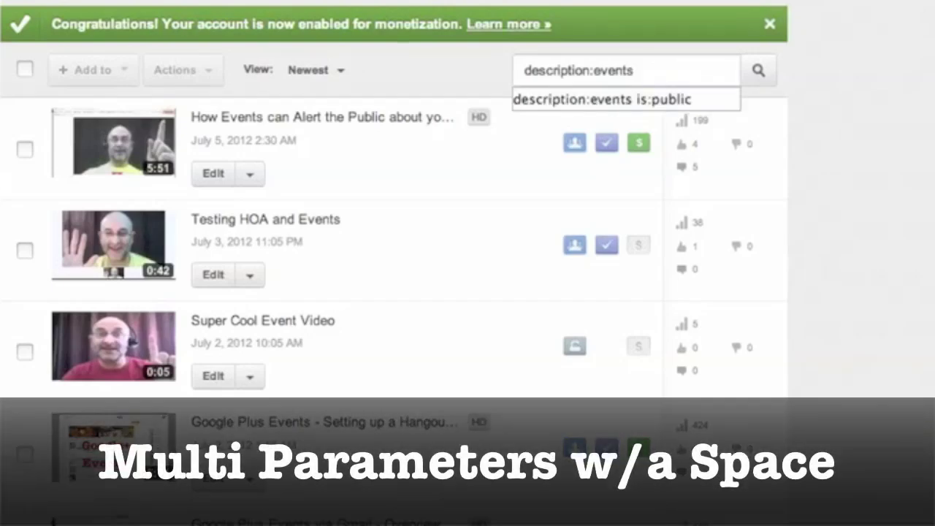
text(is:pub)
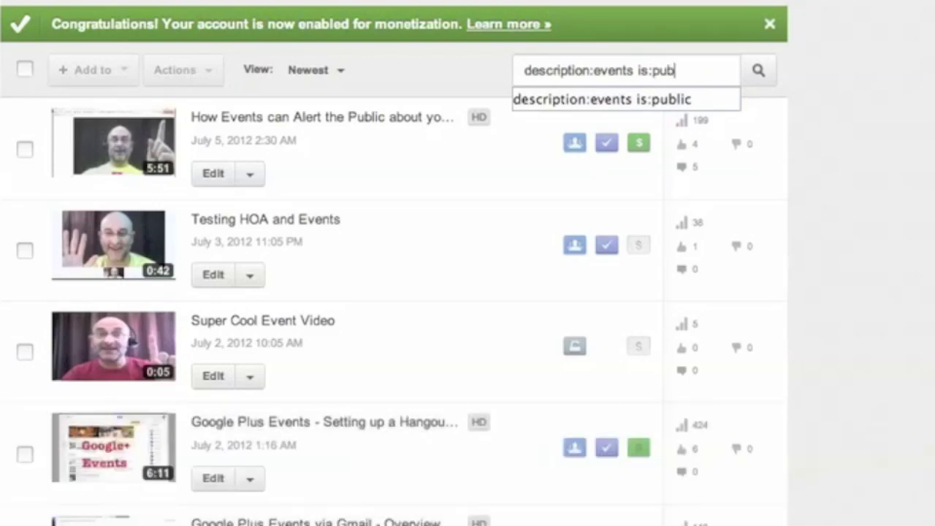
text(lic)
click(756, 73)
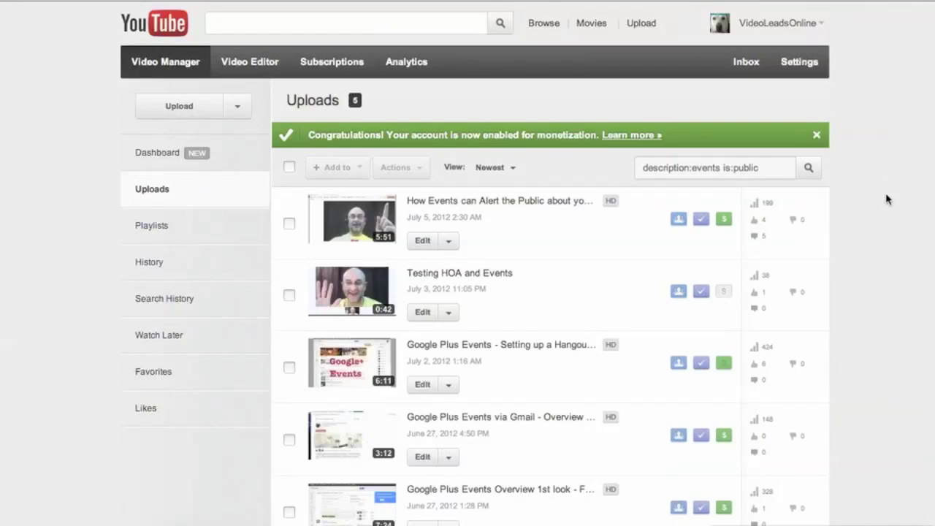
scroll(888, 199, down, 2)
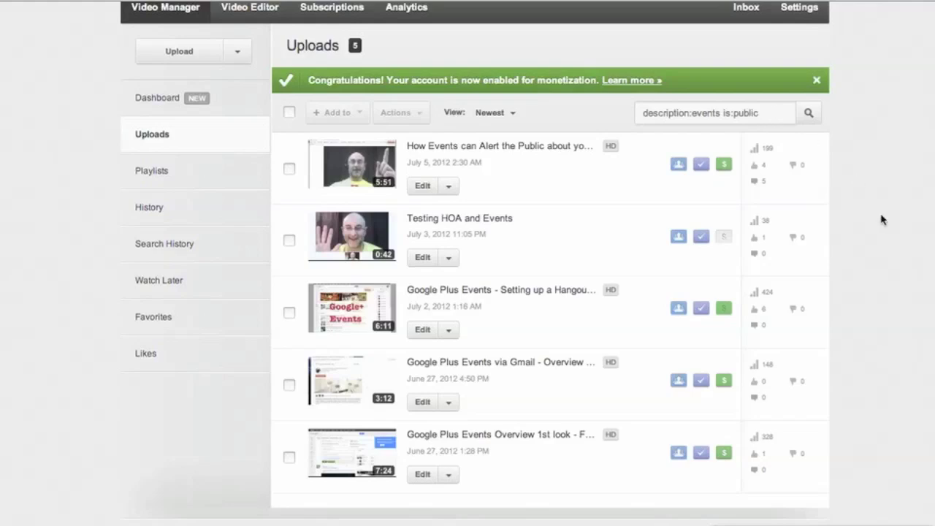
scroll(883, 219, up, 1)
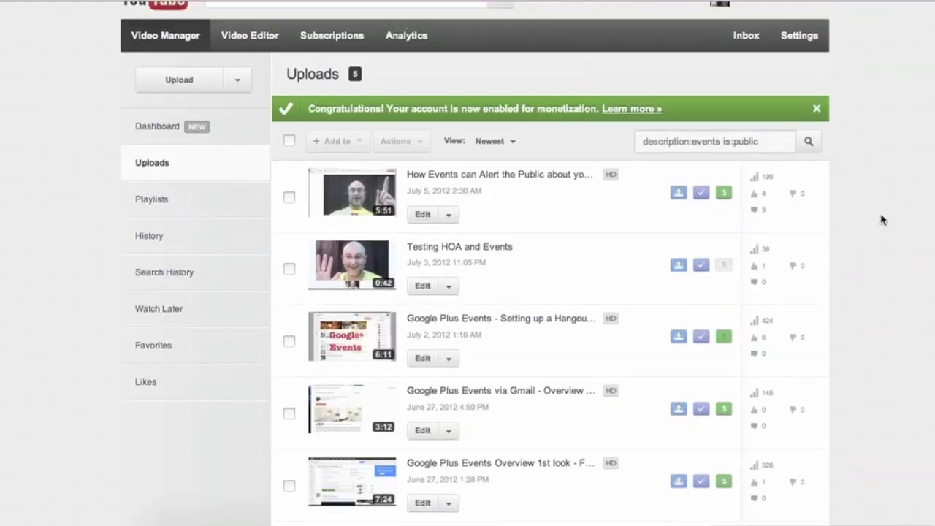